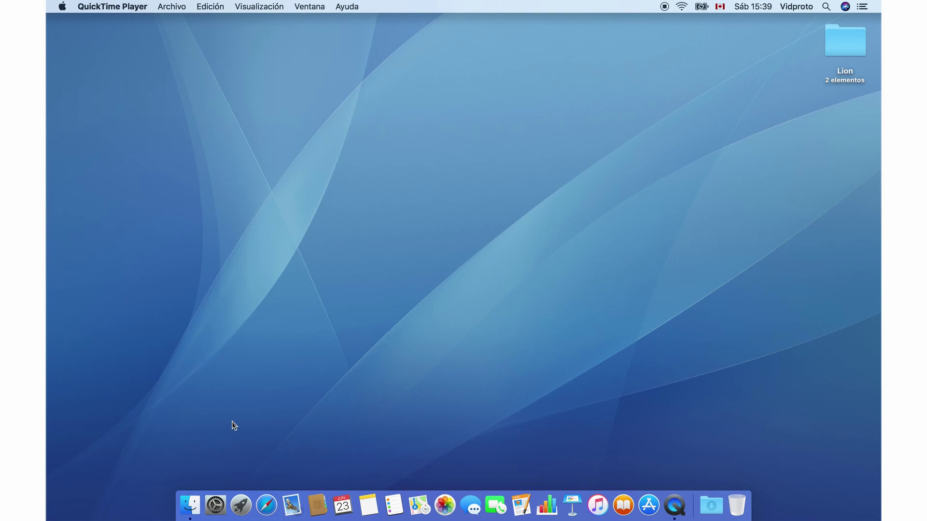
- Open the iCloud section of System Preferences, try to create a new Apple ID from it, and dismiss the resulting message
click(215, 499)
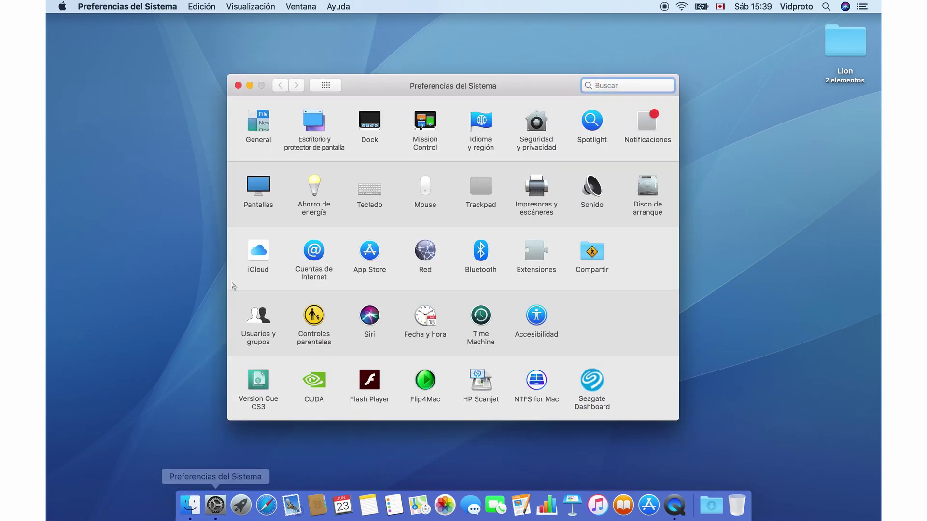
click(258, 261)
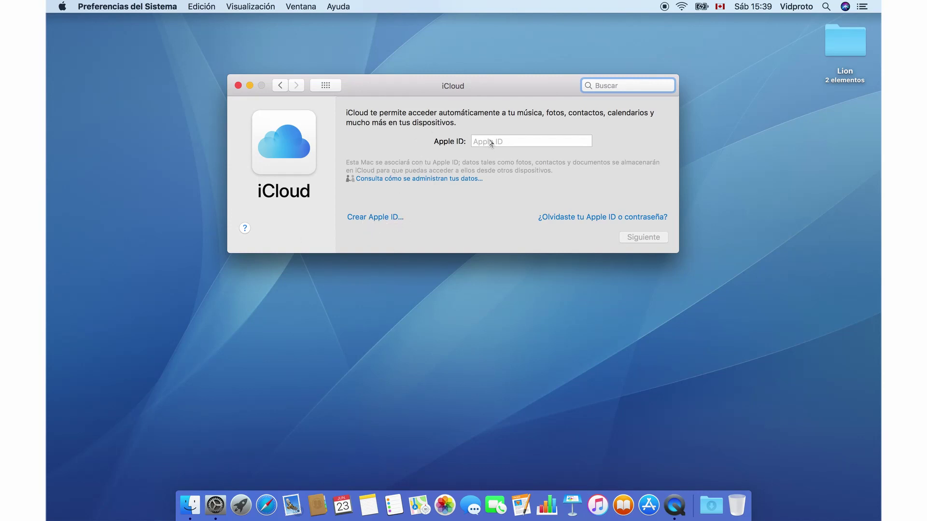
click(373, 218)
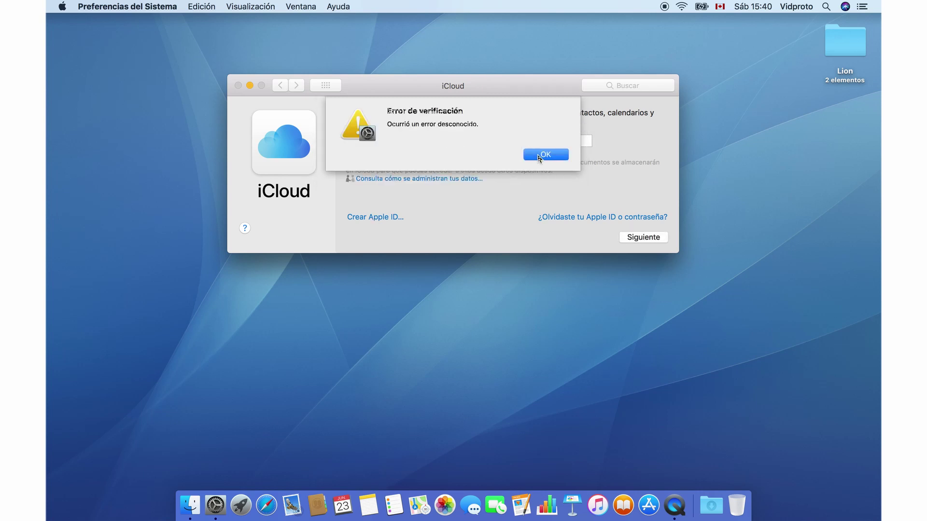
click(543, 156)
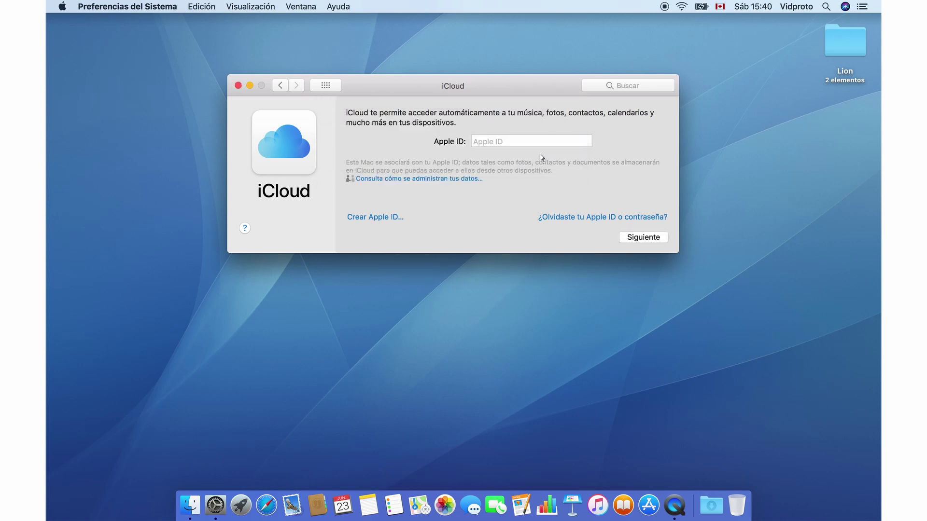
- Switch to Safari and open Google from the favorites in a new window
click(271, 498)
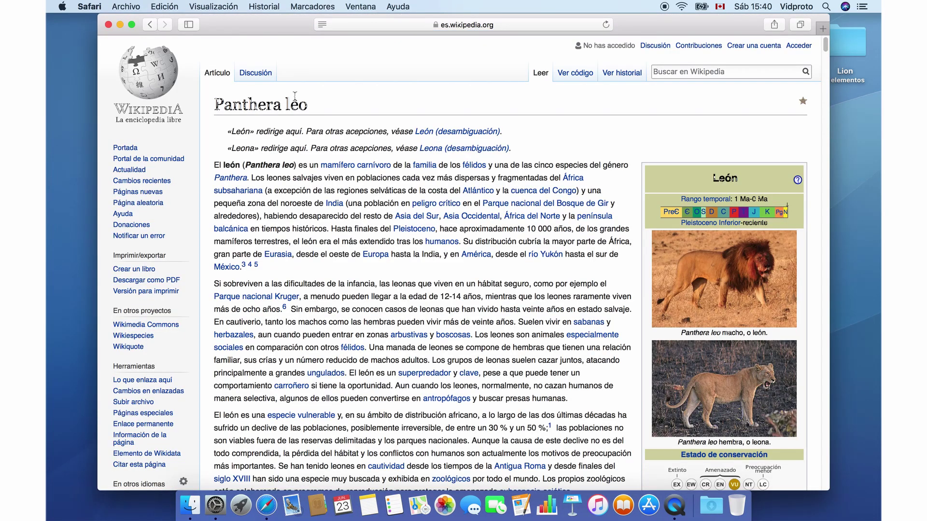
click(126, 6)
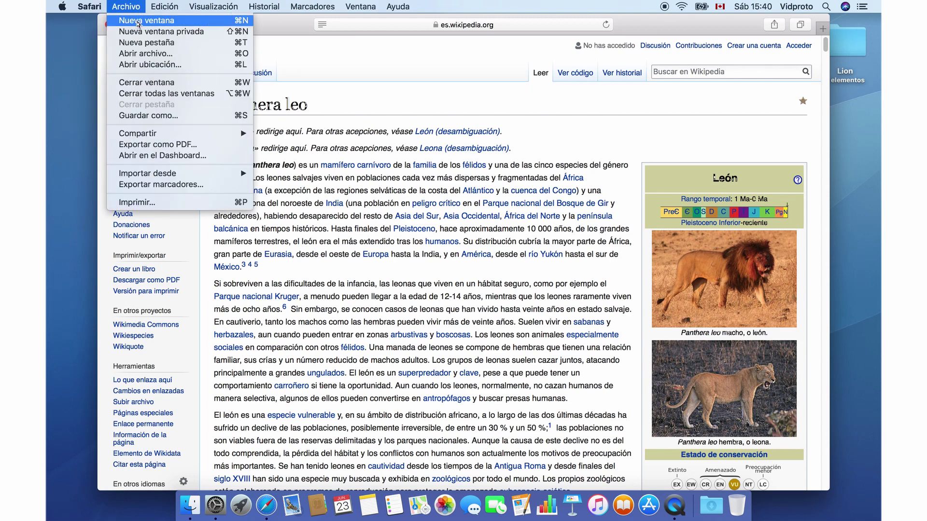
click(139, 22)
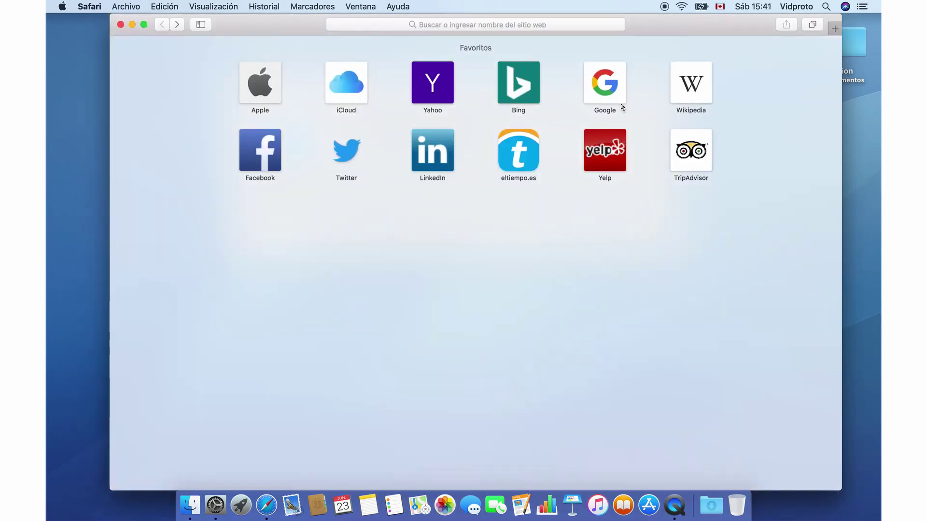
click(622, 95)
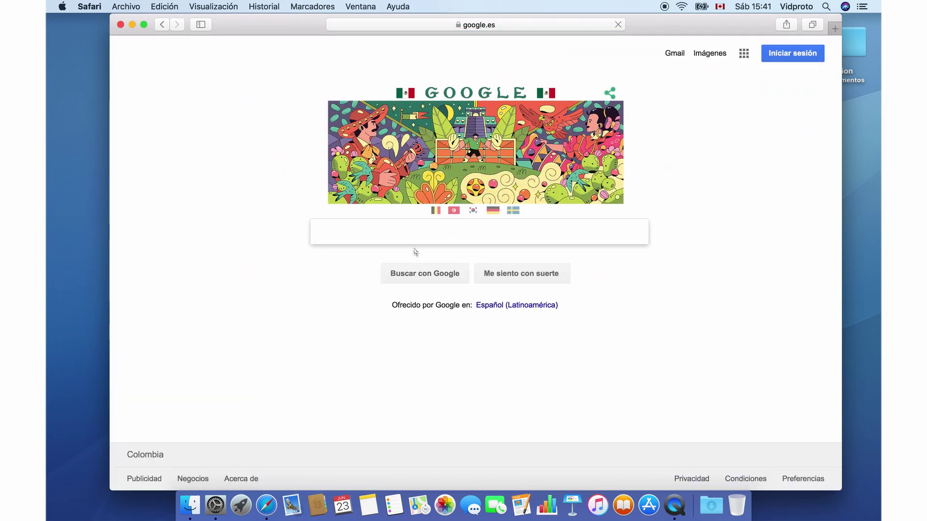
- Search Google for "crear apple id" and open the "Apple ID – Create" result
text(creara)
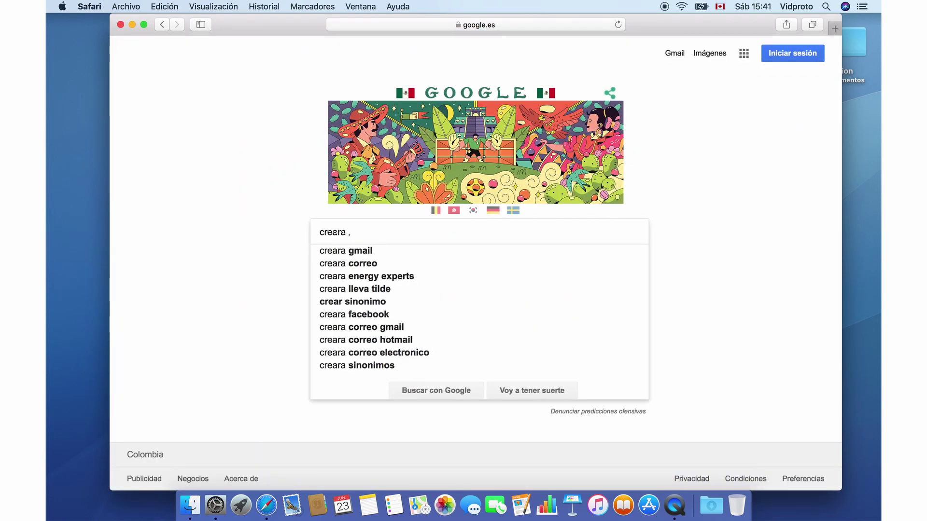
key(BackSpace)
text(apple)
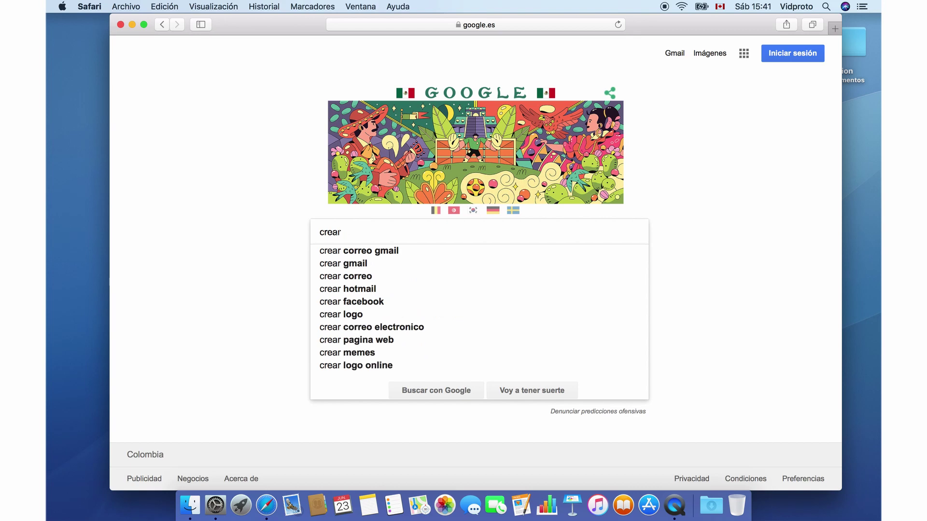
text( id)
key(Return)
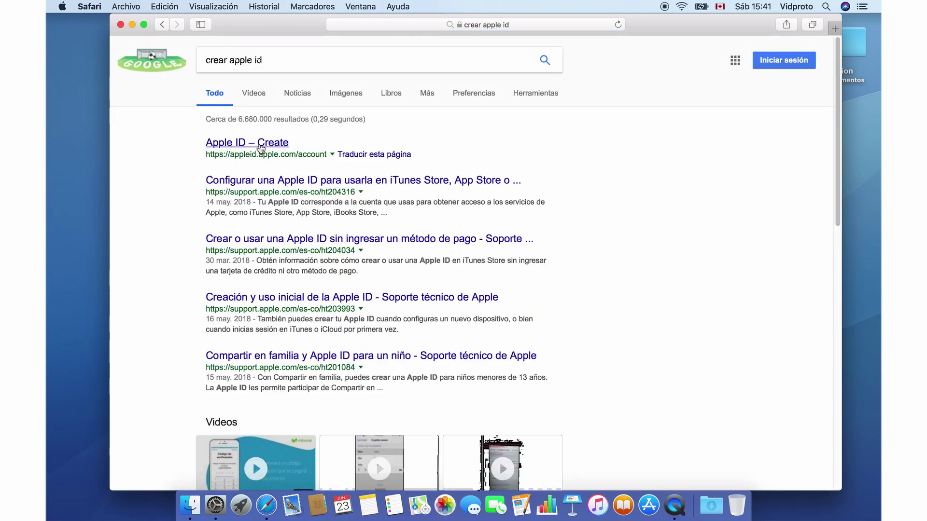
click(261, 147)
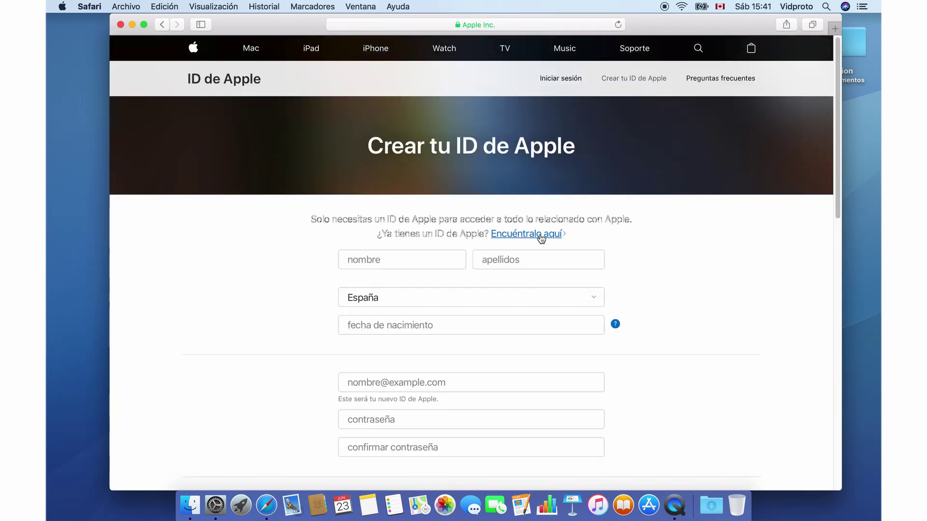
- Set the country to Colombia in the Apple ID form and turn off the Anuncios and "Apps, música, películas y mucho más" subscriptions
click(426, 304)
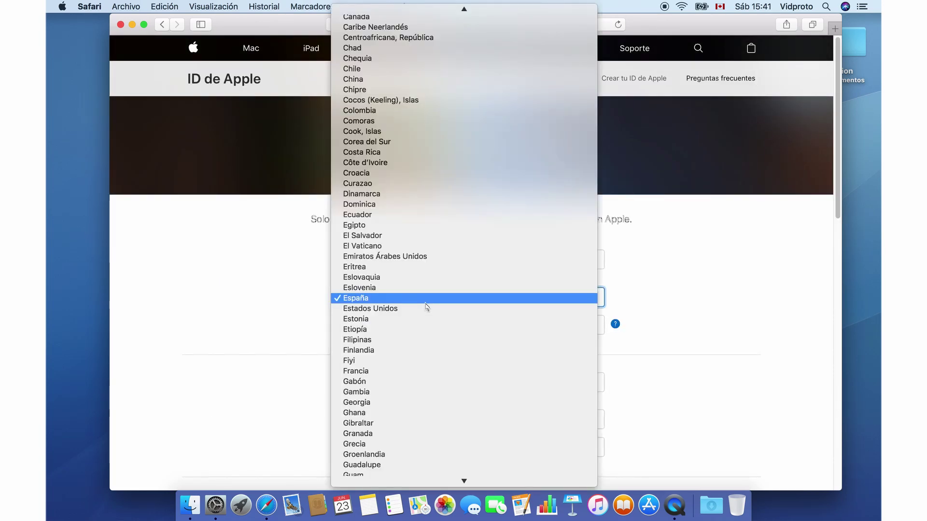
click(384, 111)
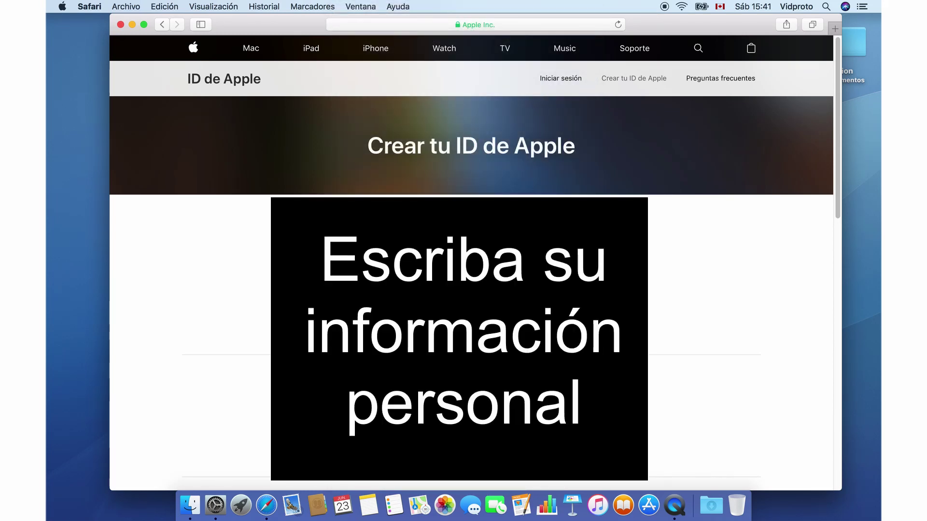
scroll(471, 290, down, 3)
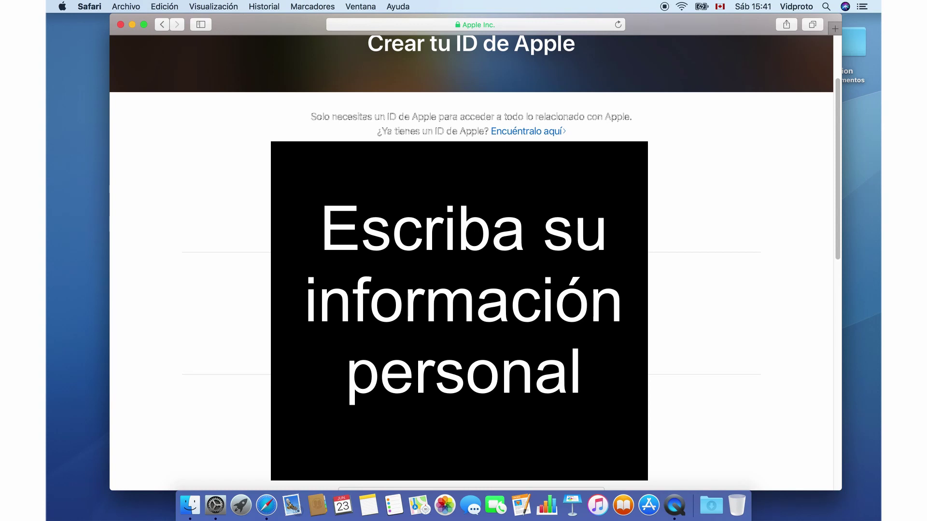
click(343, 76)
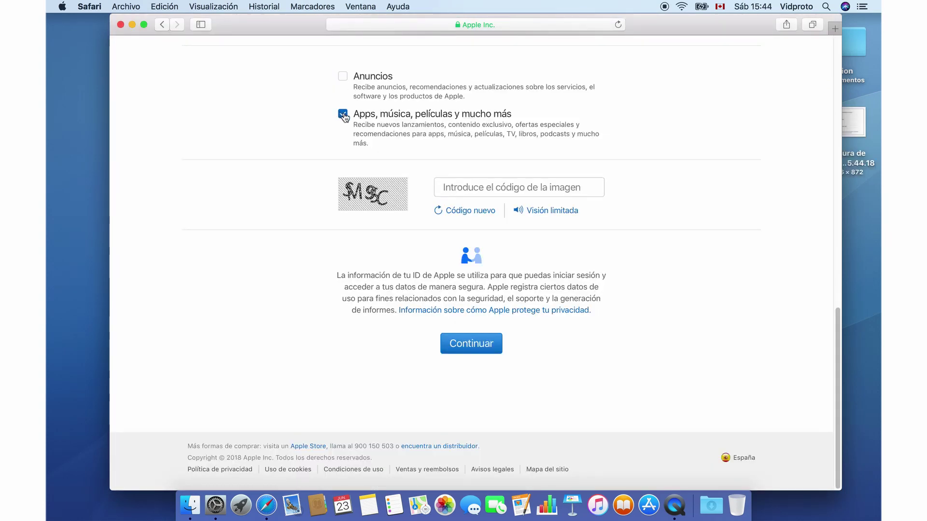
click(343, 114)
- Enter the verification code from the image and submit the Apple ID form
click(475, 183)
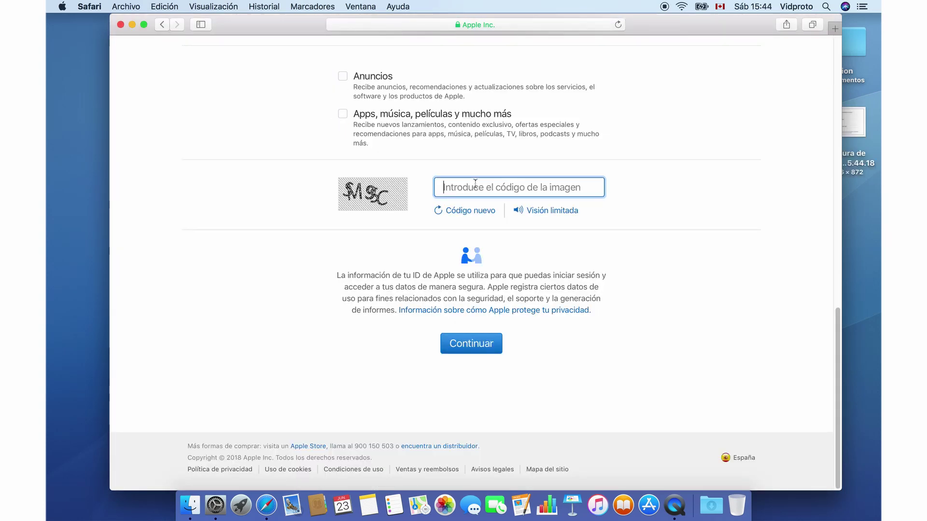
text(SM9SC)
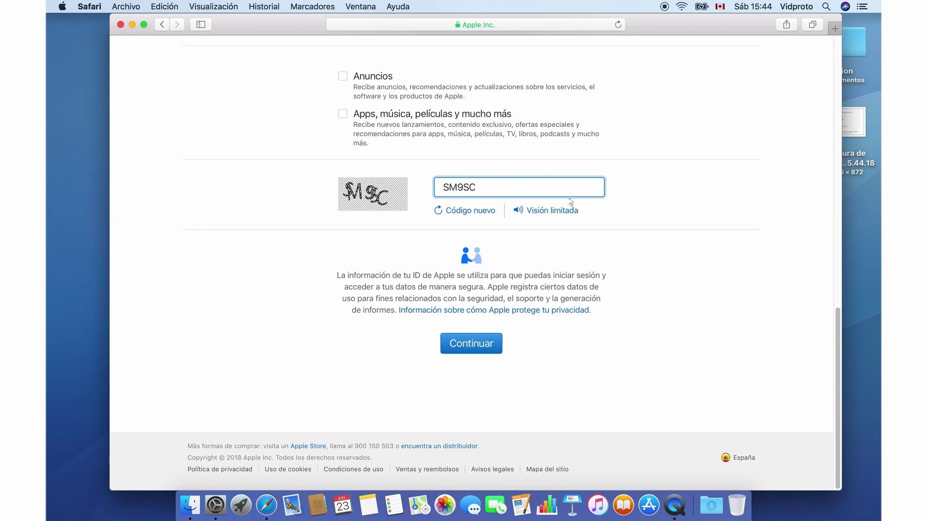
click(473, 346)
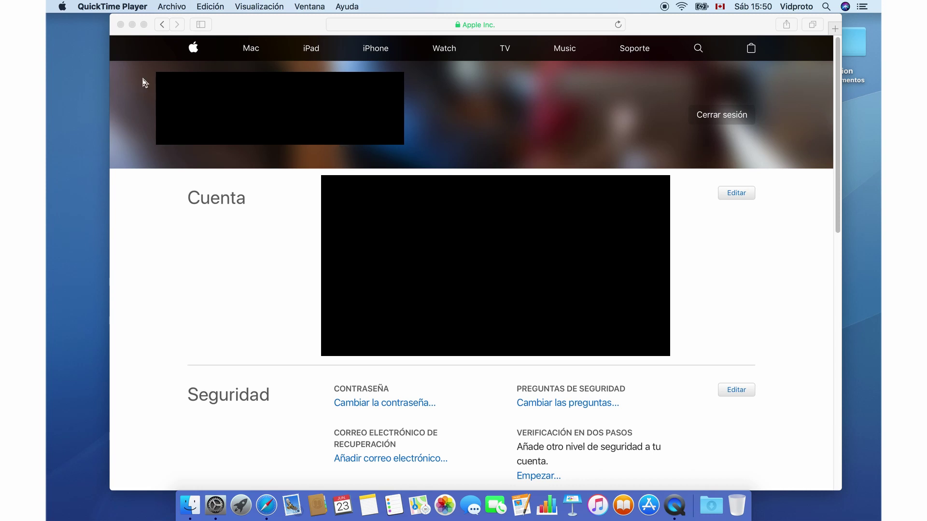
- Close the Apple account page and sign in to iCloud with the Apple ID e-mail and account password
click(121, 26)
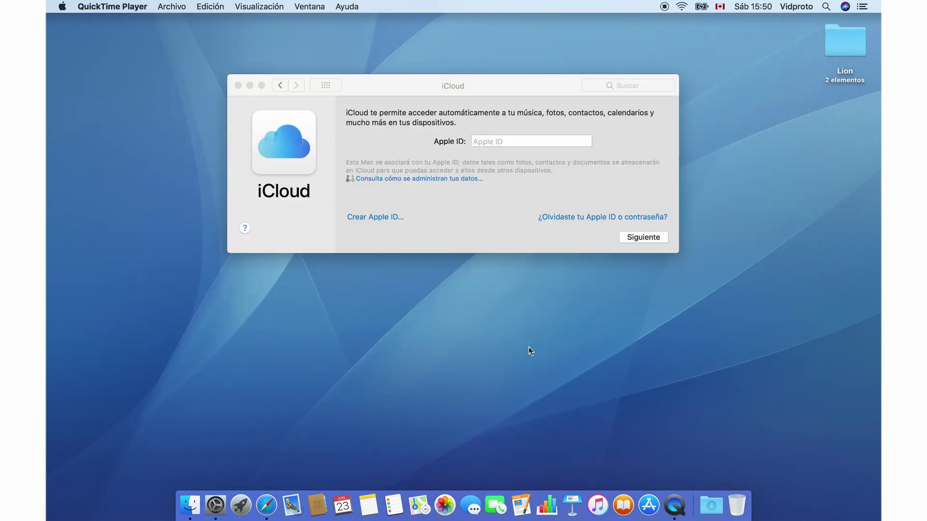
click(489, 140)
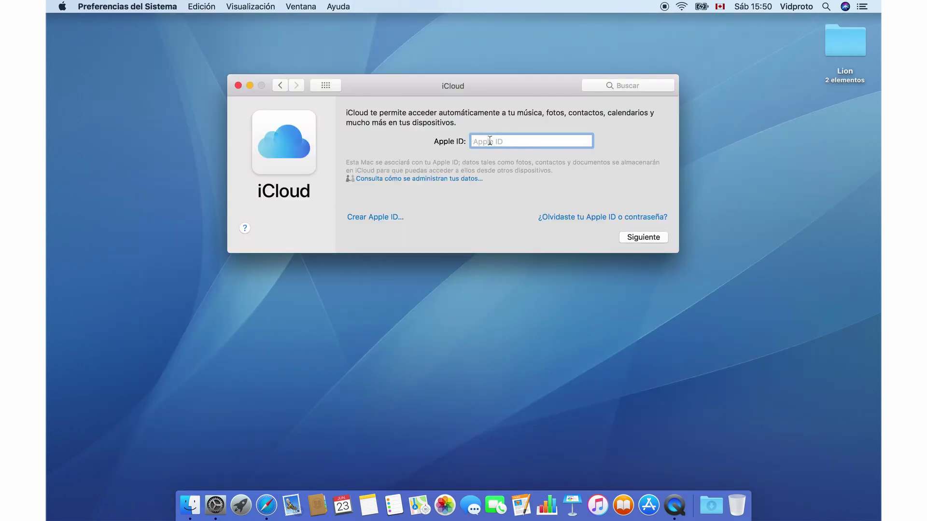
key(super+v)
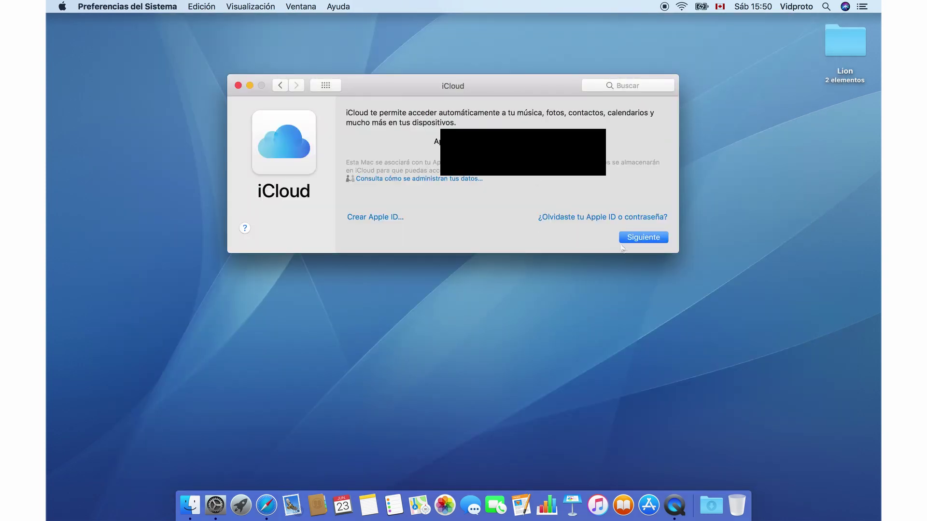
click(647, 238)
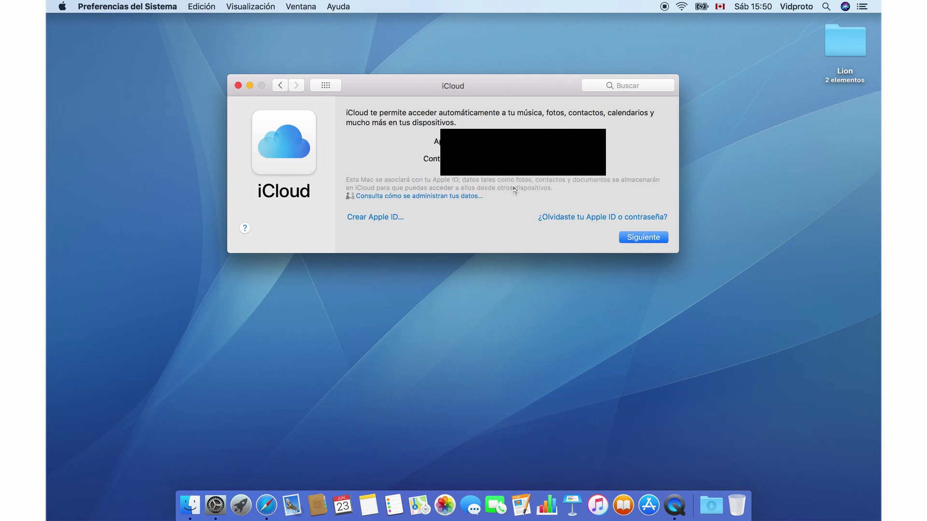
click(643, 238)
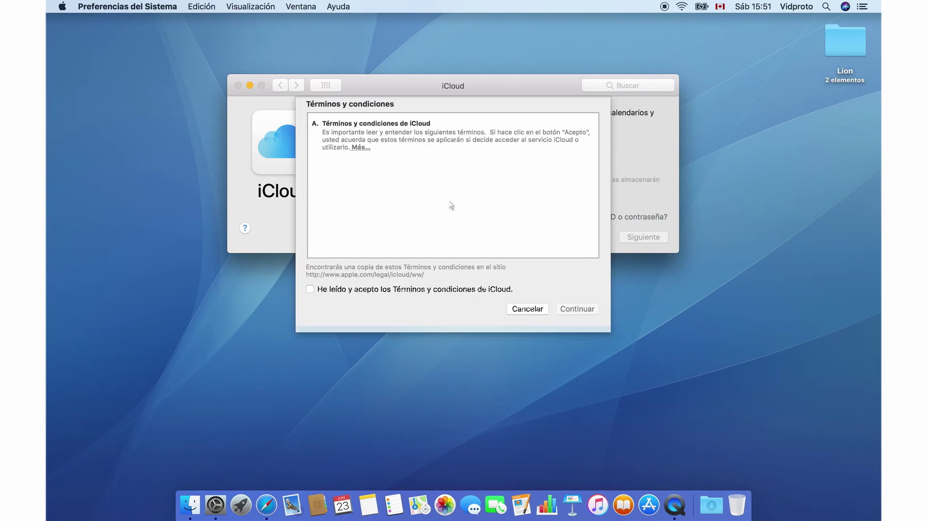
- Accept the iCloud terms and conditions and proceed with iCloud documents and data and Buscar Mi Mac both enabled
click(310, 296)
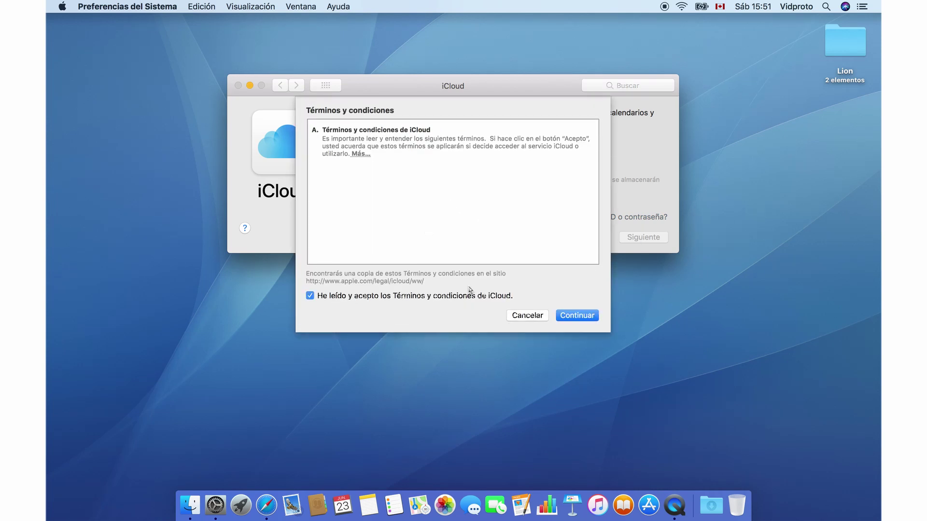
click(569, 316)
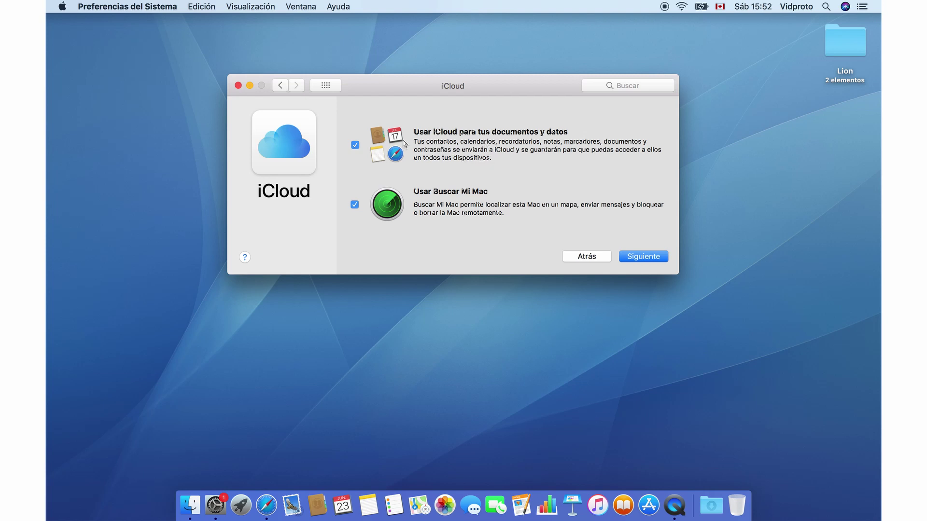
click(644, 261)
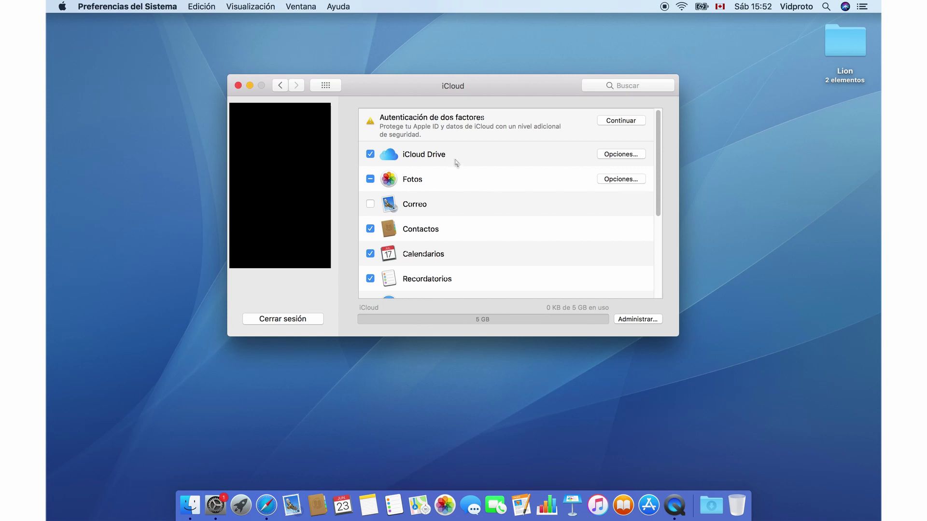
- Disable "Compartir fotos de iCloud" in the Fotos options
click(622, 180)
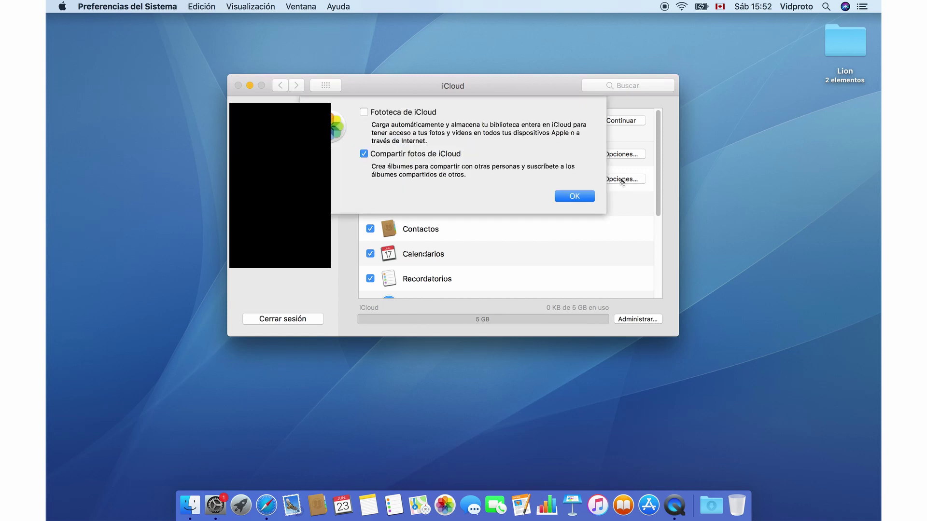
click(363, 154)
click(574, 196)
- Review the list of iCloud services and the storage usage, and close the preferences window
scroll(455, 193, down, 2)
scroll(456, 193, up, 2)
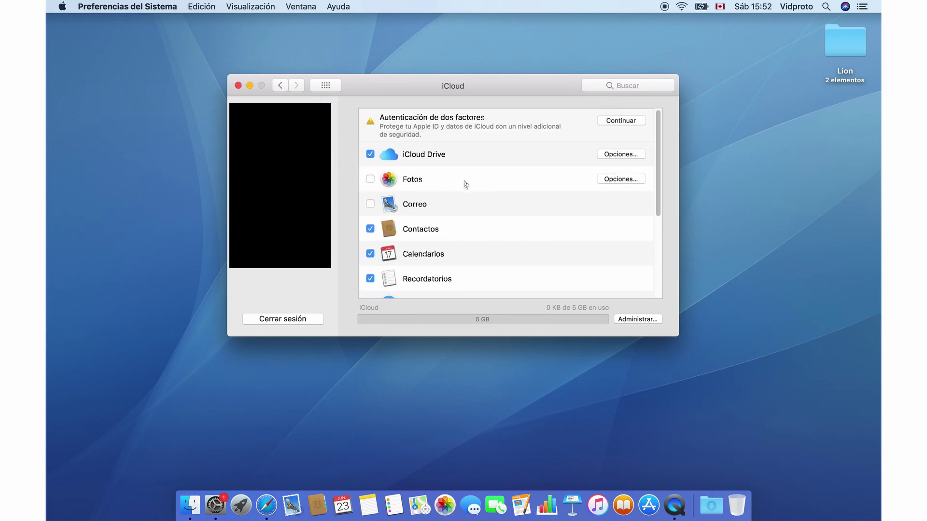
scroll(436, 232, down, 2)
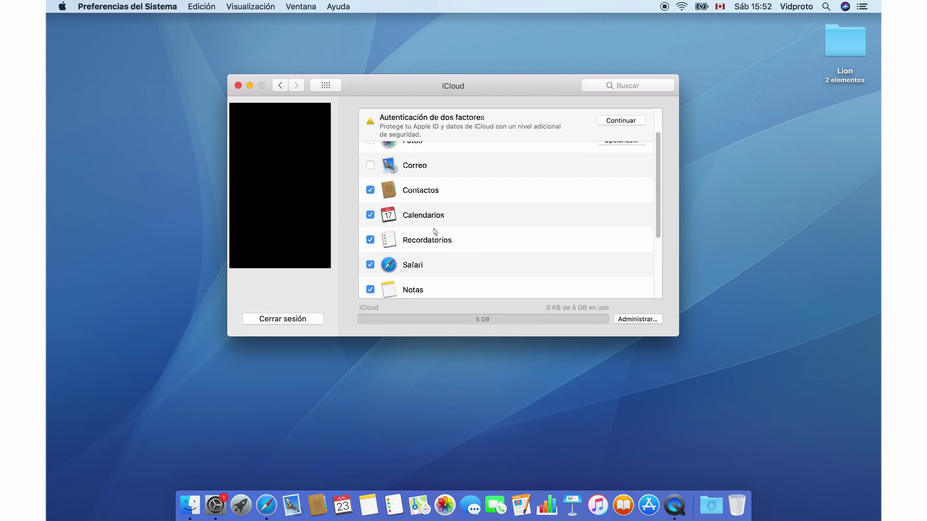
scroll(380, 240, down, 3)
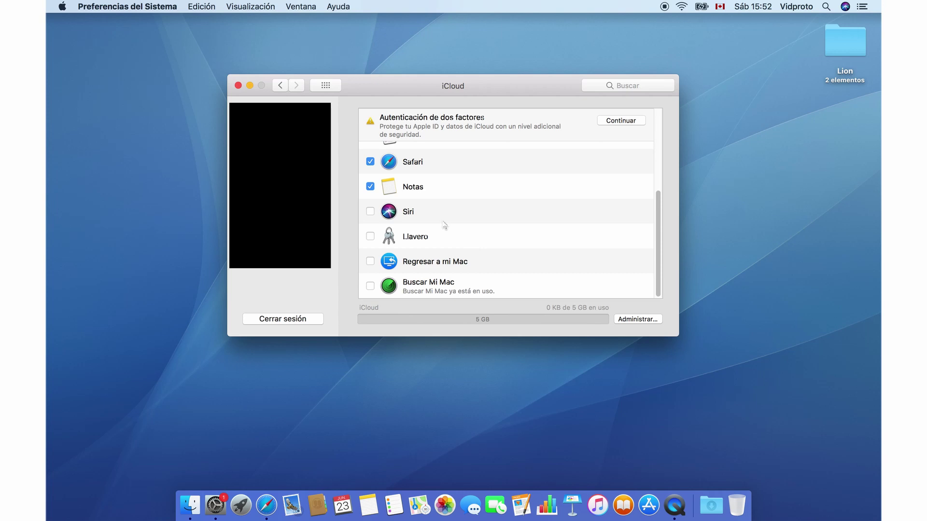
scroll(432, 203, up, 5)
scroll(429, 198, down, 3)
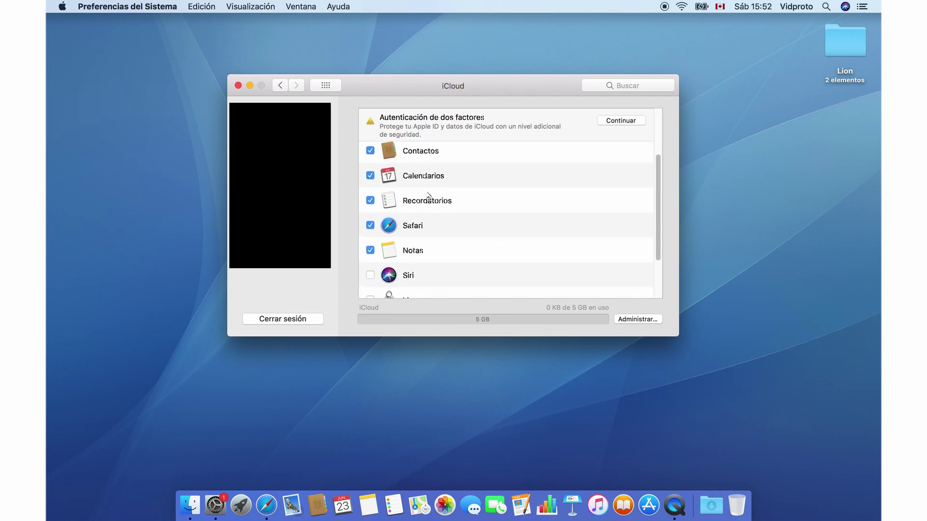
scroll(427, 195, up, 2)
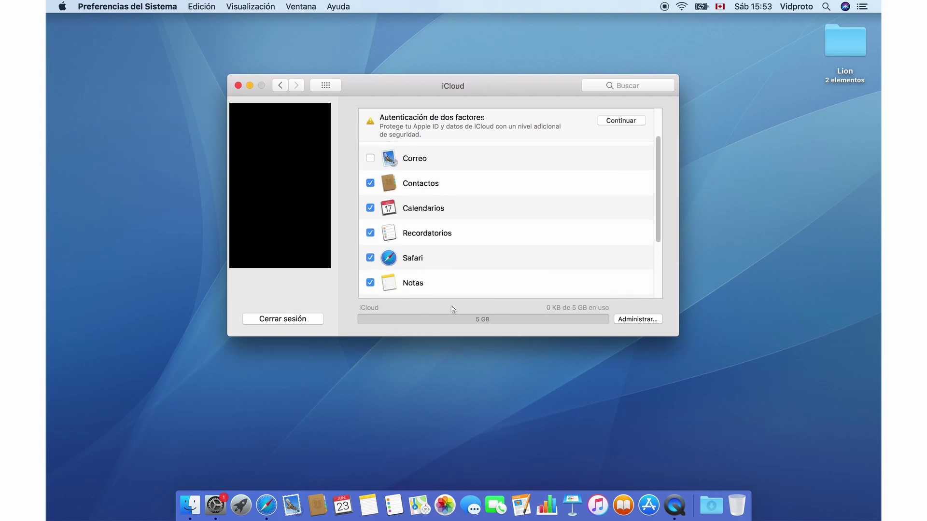
mouse_move(468, 322)
scroll(453, 191, up, 3)
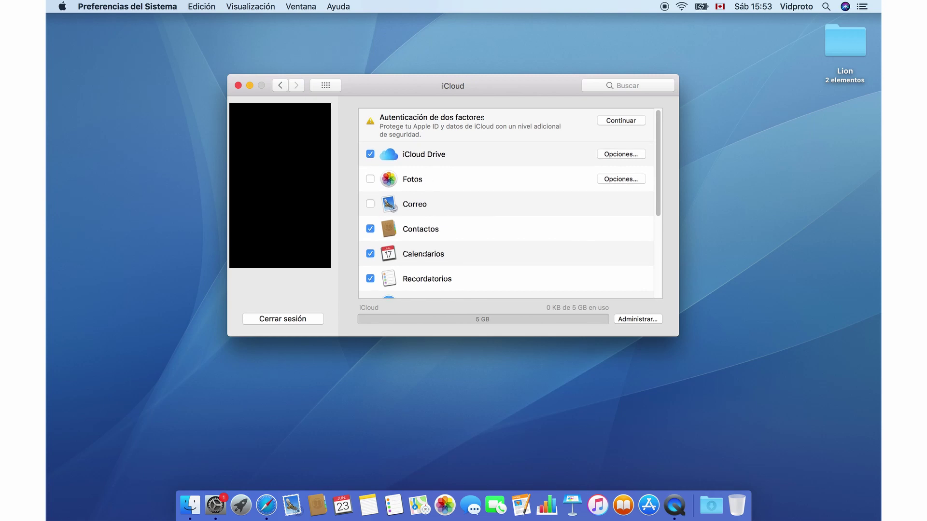
click(238, 85)
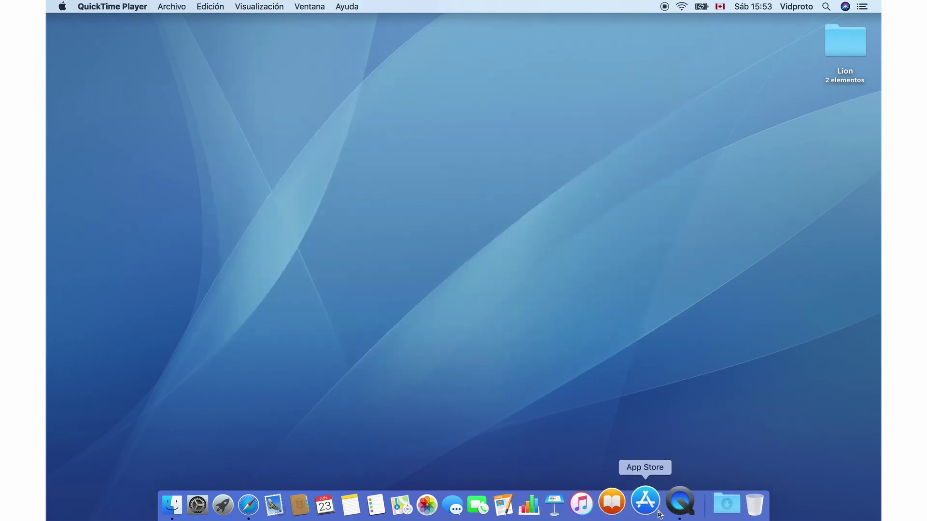
- Open the App Store, continue past its welcome screen, and search the store for "vlc"
click(646, 503)
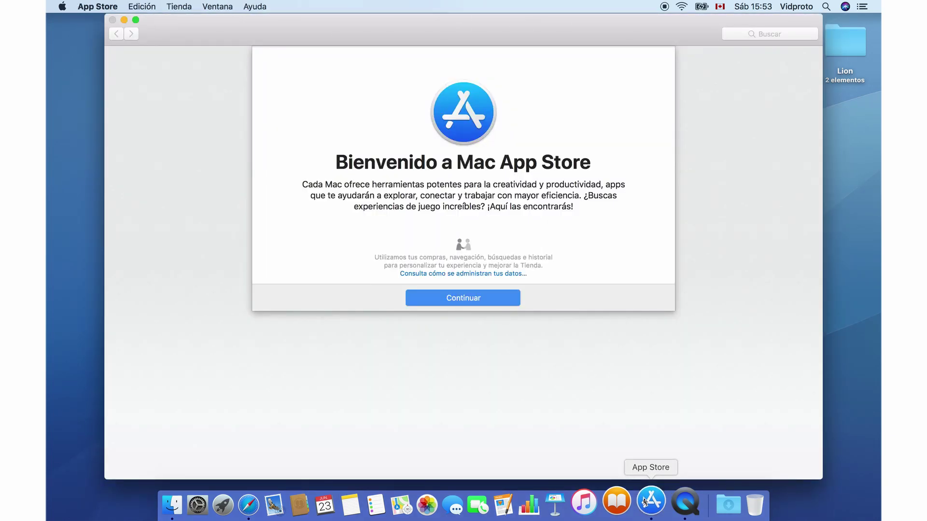
click(481, 297)
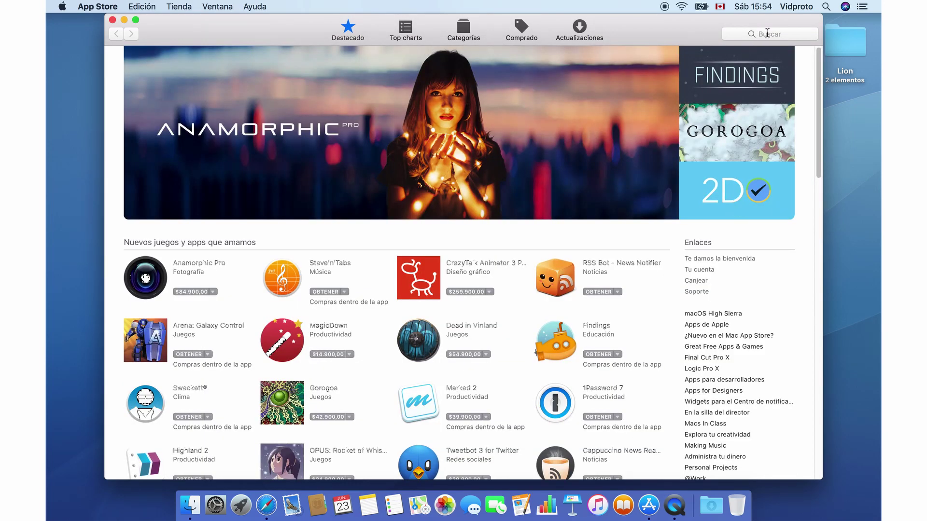
click(767, 33)
text(vl)
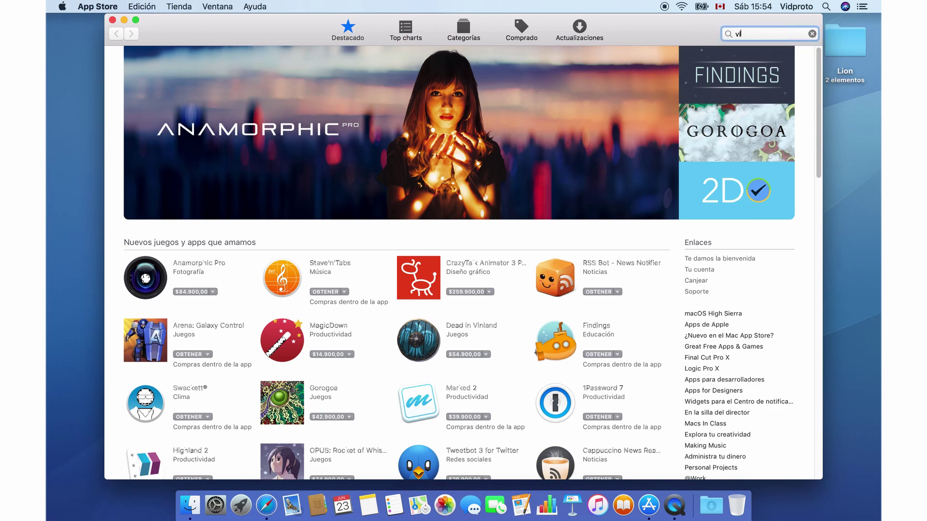
text(c)
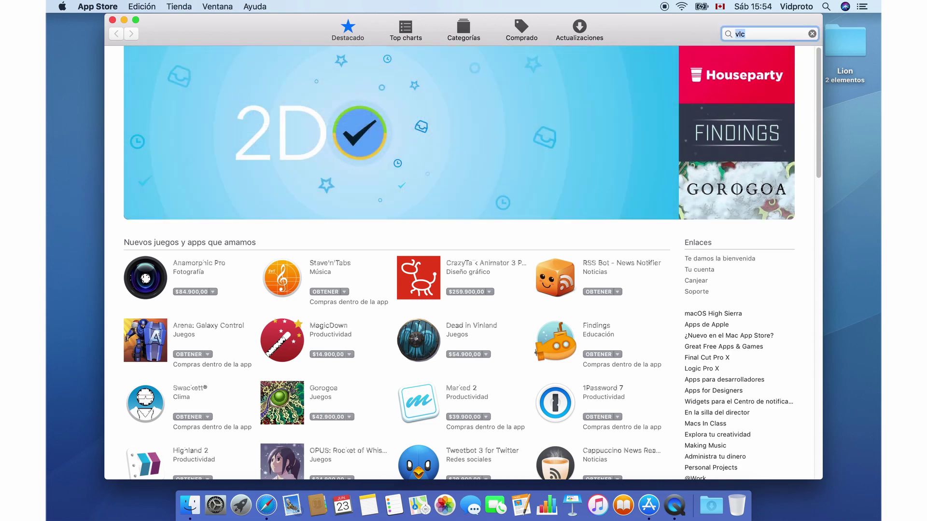
key(Return)
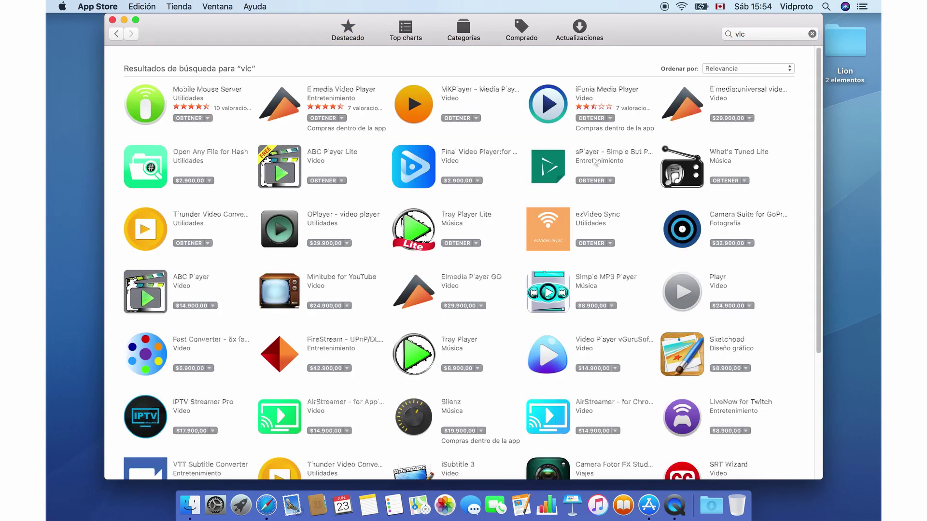
scroll(595, 162, down, 5)
scroll(595, 165, up, 10)
- View the App Store's app categories and close the store window
click(758, 35)
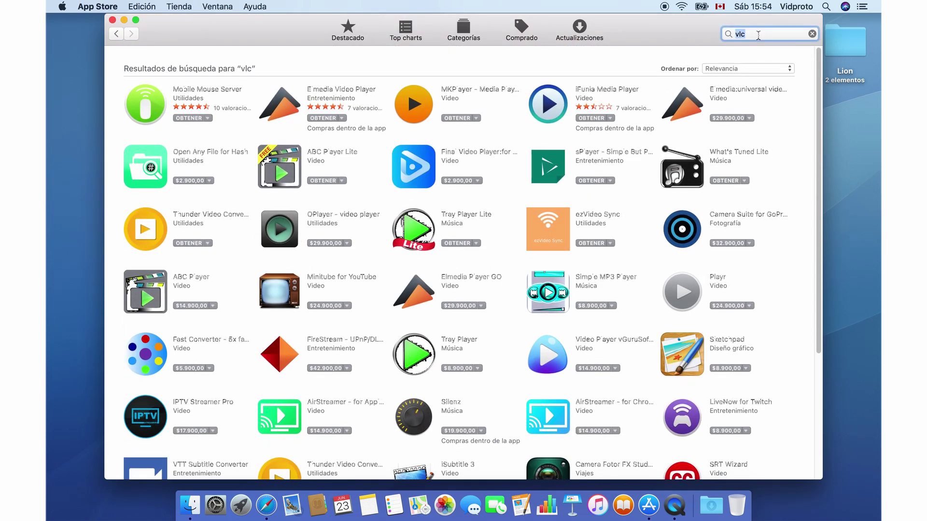
click(462, 28)
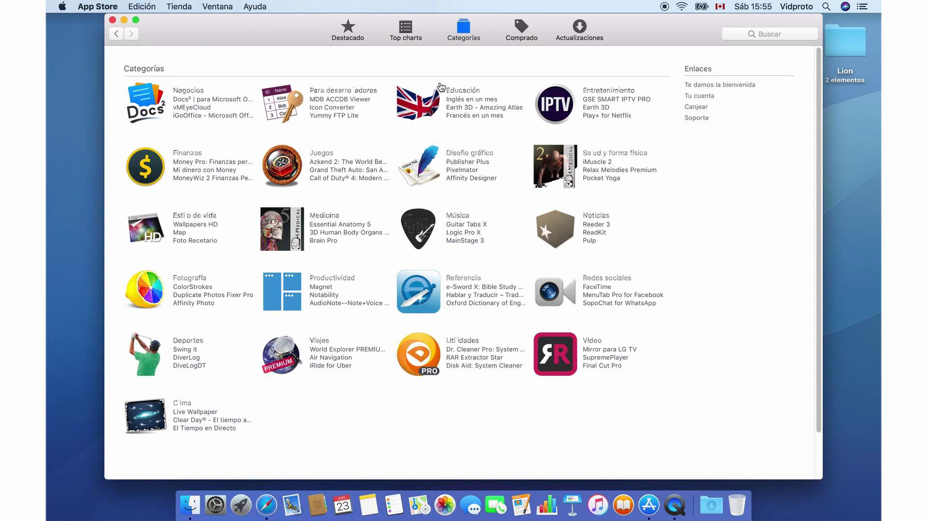
click(113, 21)
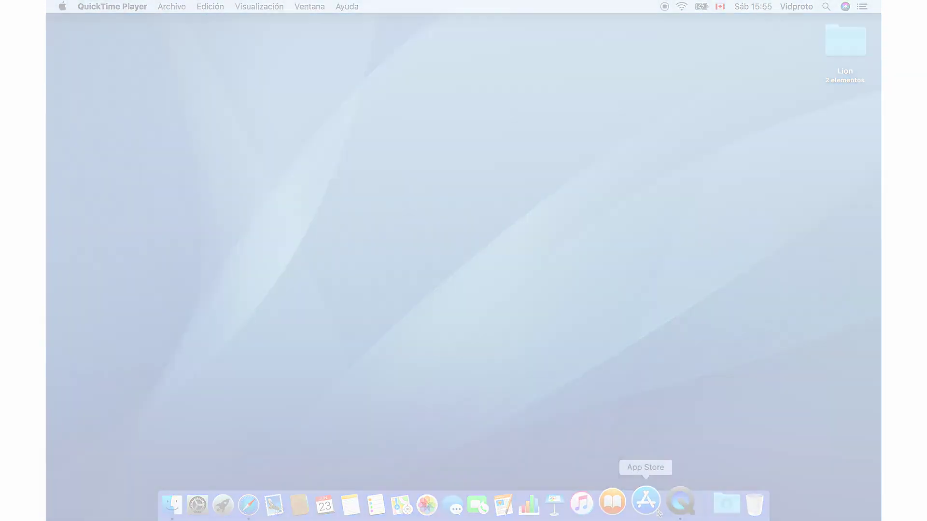